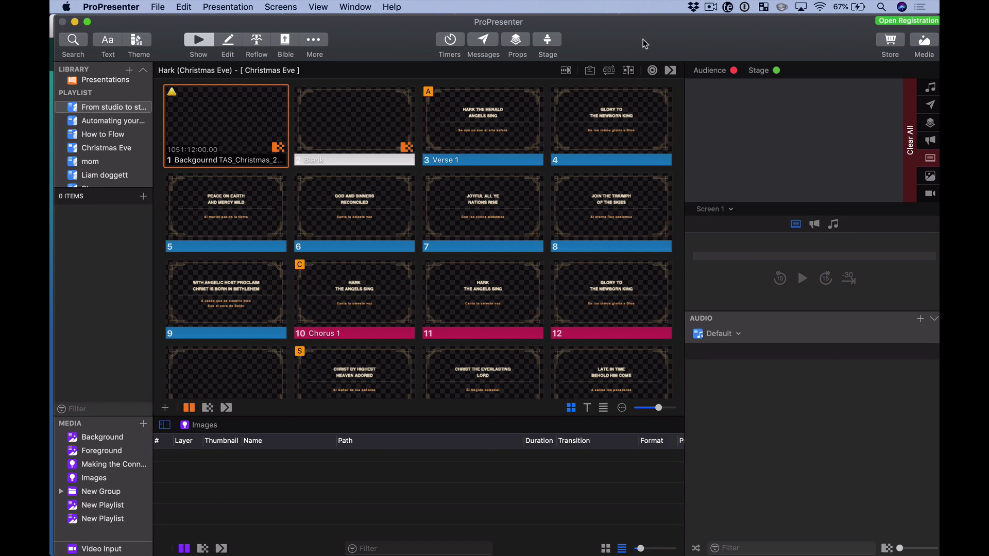
- Show the MIDI note map from the Devices preferences
key(super+comma)
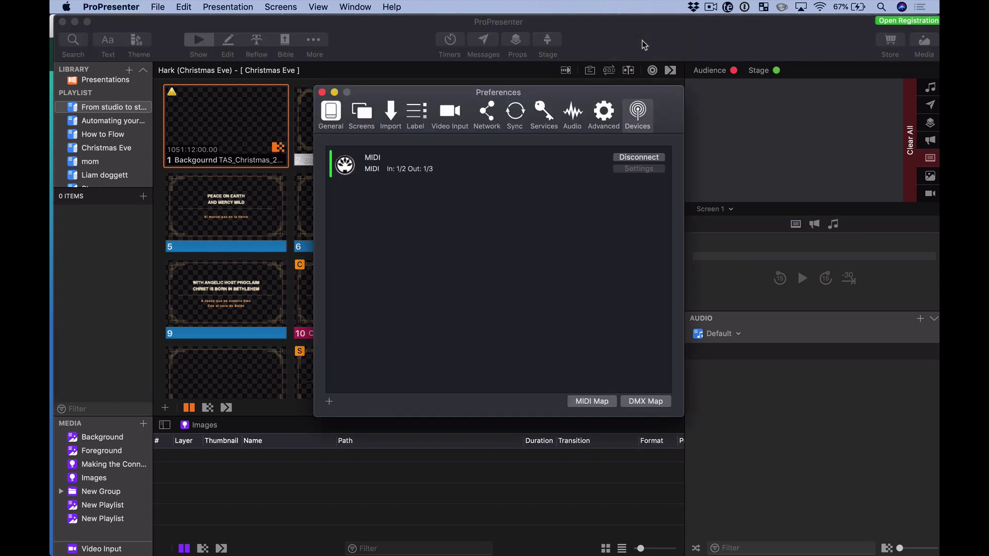
click(602, 403)
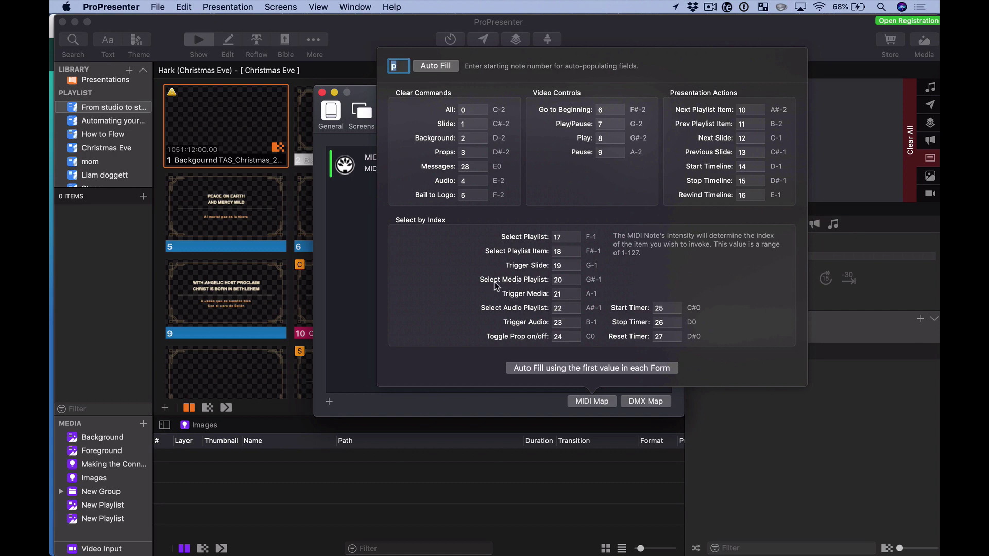
- Dismiss the note map and disconnect the existing MIDI device
click(495, 392)
click(638, 157)
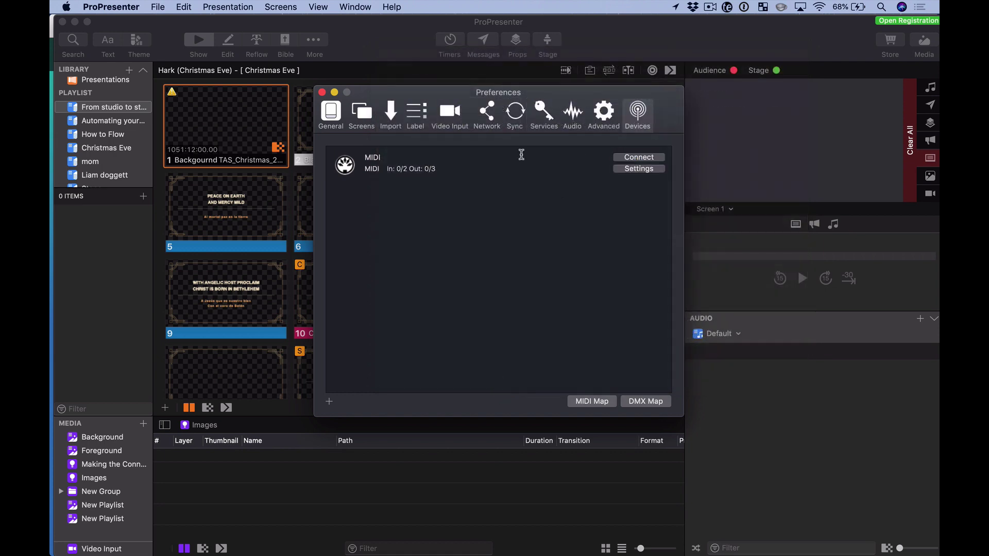
double_click(483, 158)
click(518, 173)
- Delete the MIDI device from the list and return to the Devices preferences
right_click(354, 168)
click(376, 171)
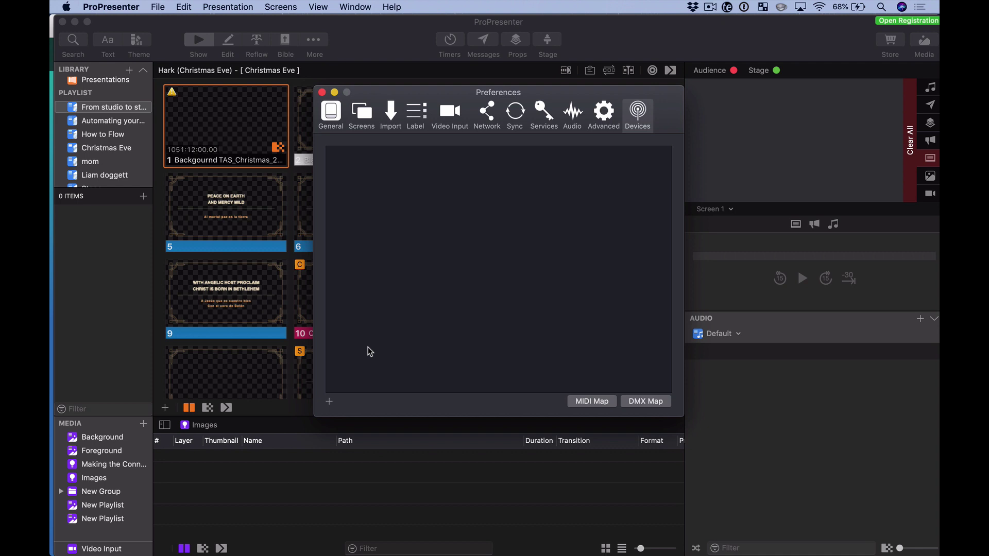
key(super+w)
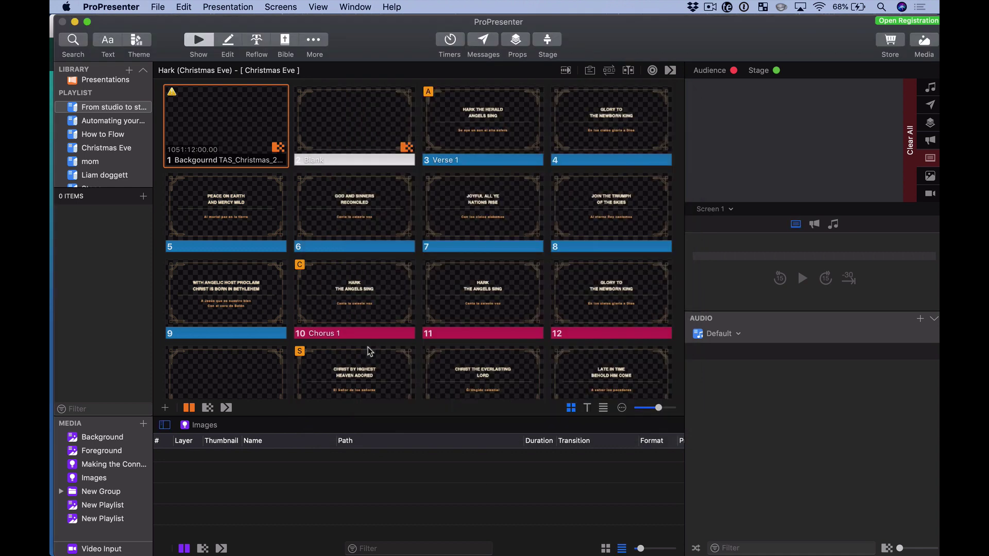
key(super+comma)
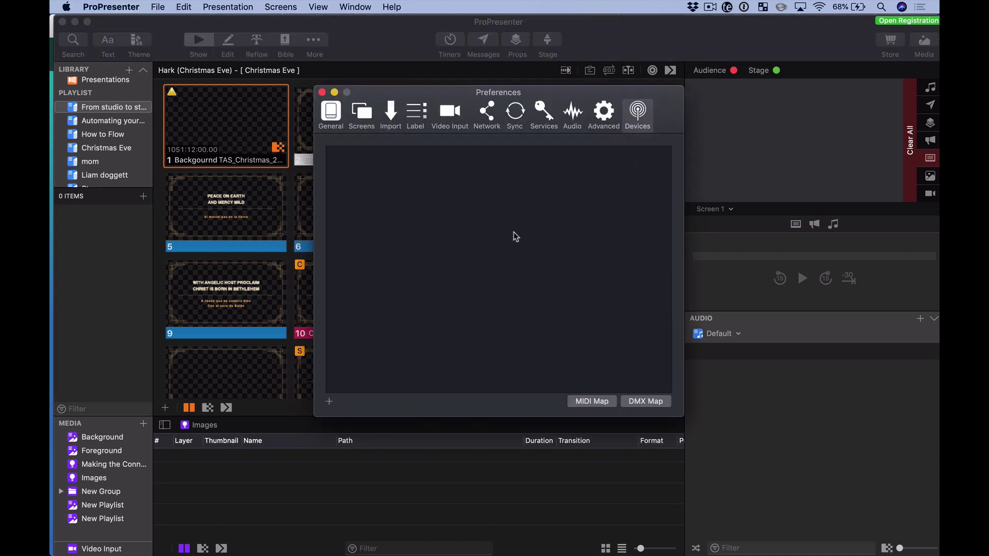
- Add a MIDI device with CoreMIDI Device hardware and Device behavior
click(329, 402)
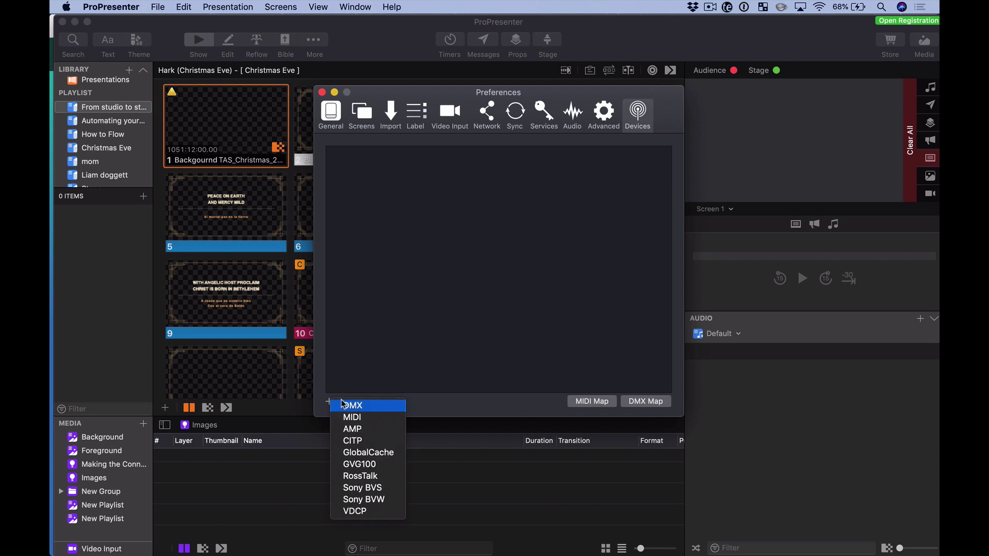
click(367, 418)
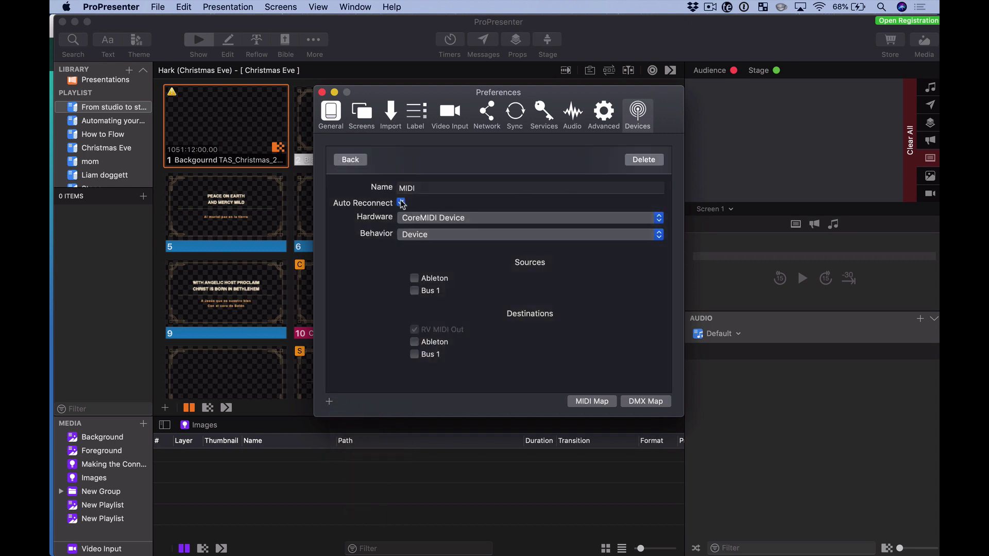
click(445, 220)
click(445, 220)
click(456, 234)
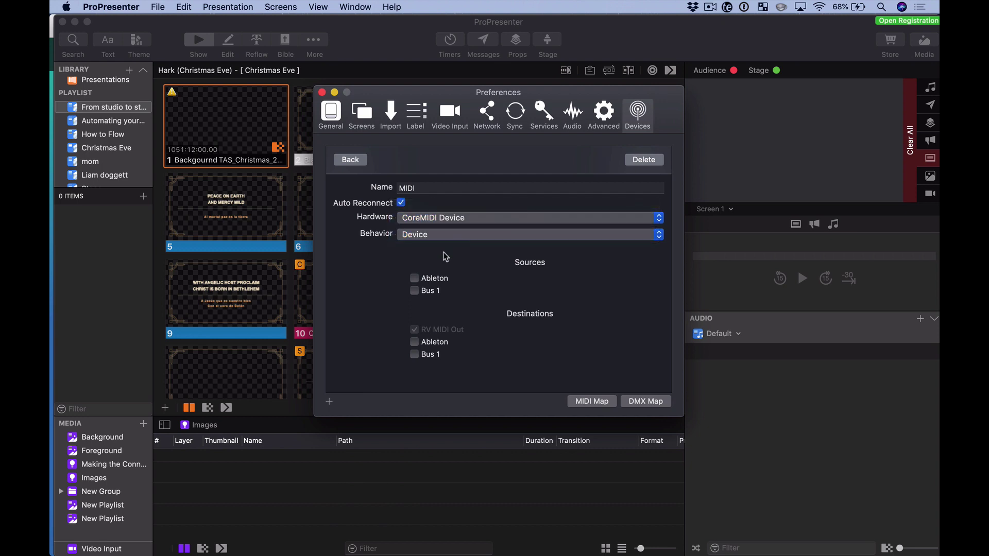
- Switch the input source from Ableton to Bus 1 and return to the device list
click(415, 278)
click(415, 291)
click(350, 159)
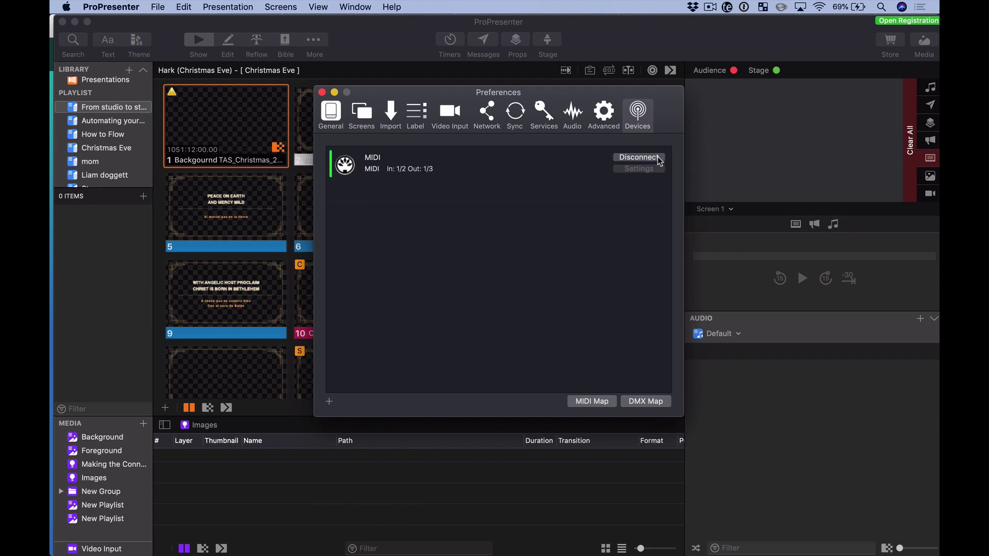
- Review the new device's MIDI note assignments, then dismiss the map
click(592, 400)
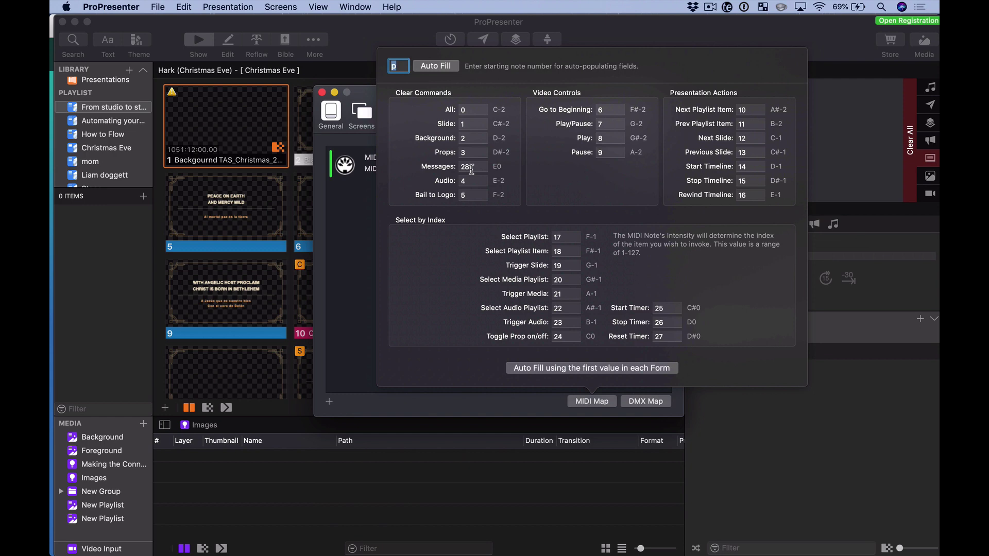
click(362, 249)
click(323, 92)
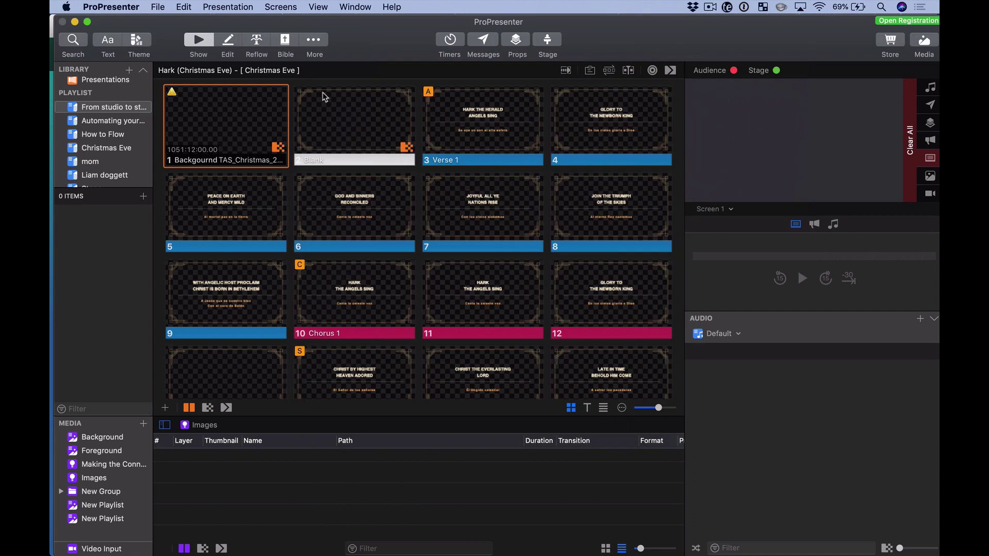